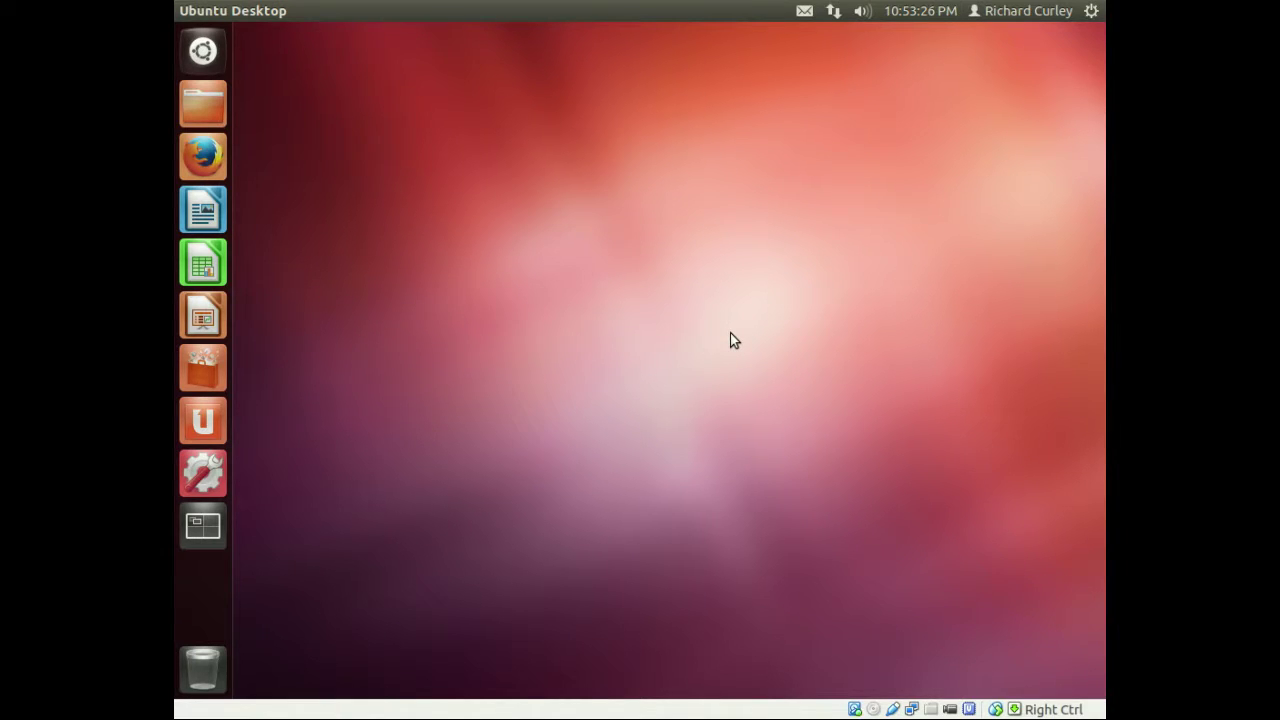
Check the account list for the guest session entry and open a terminal.
click(1010, 12)
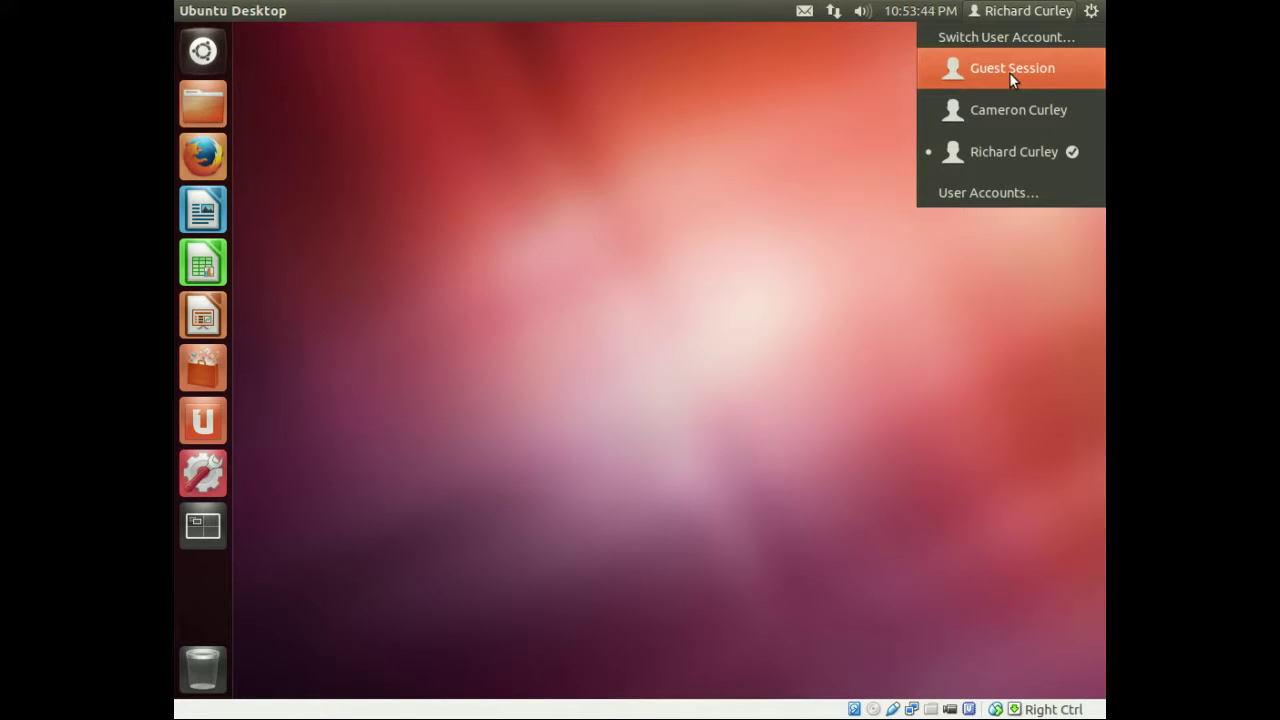
click(190, 57)
click(202, 51)
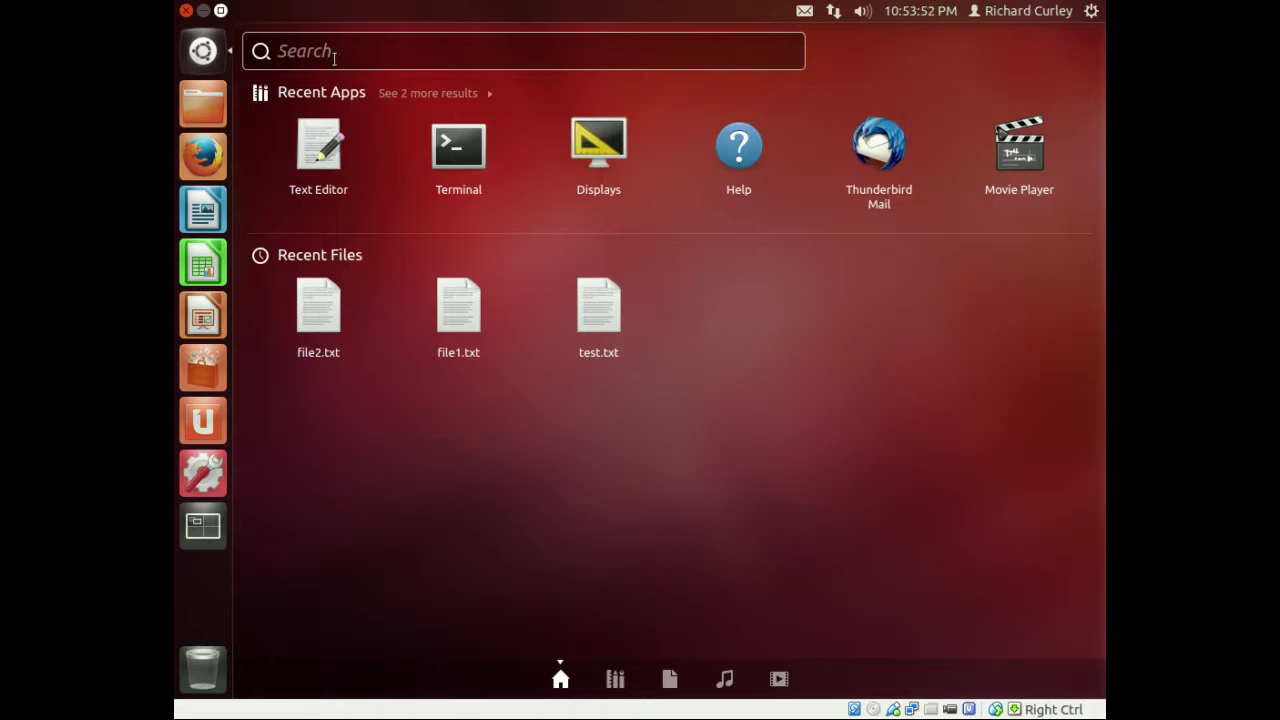
text(term)
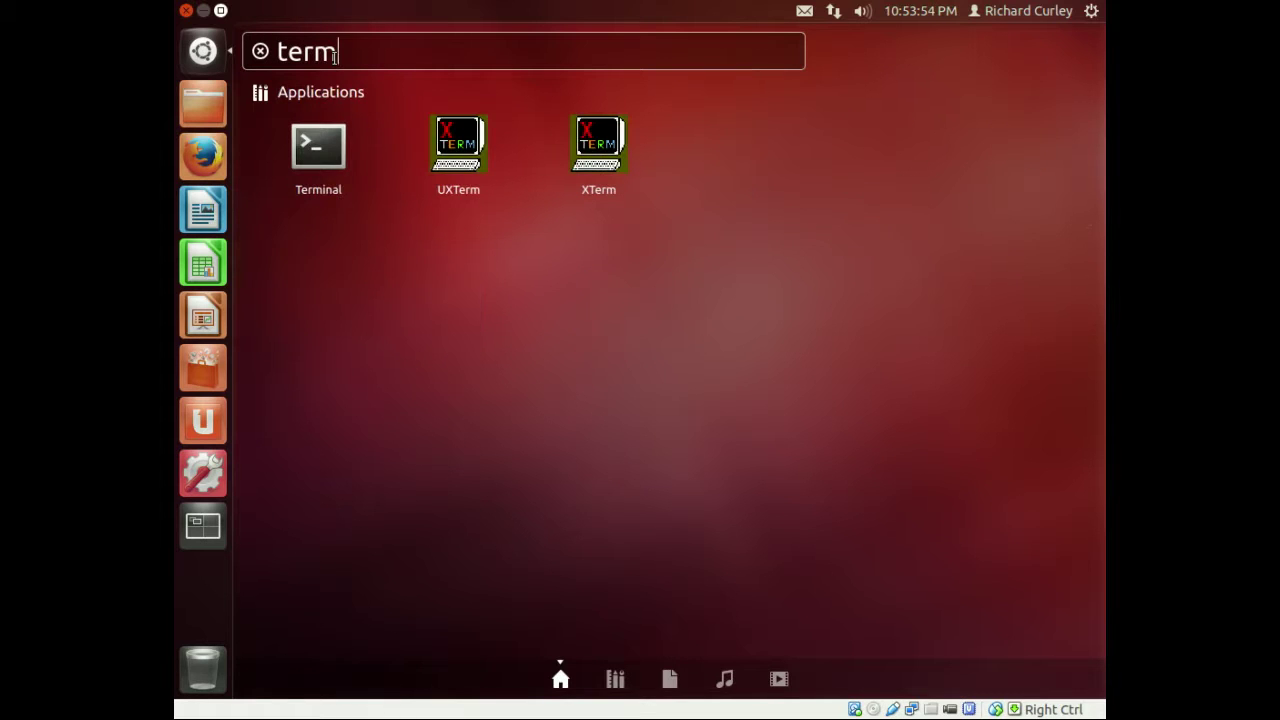
click(315, 134)
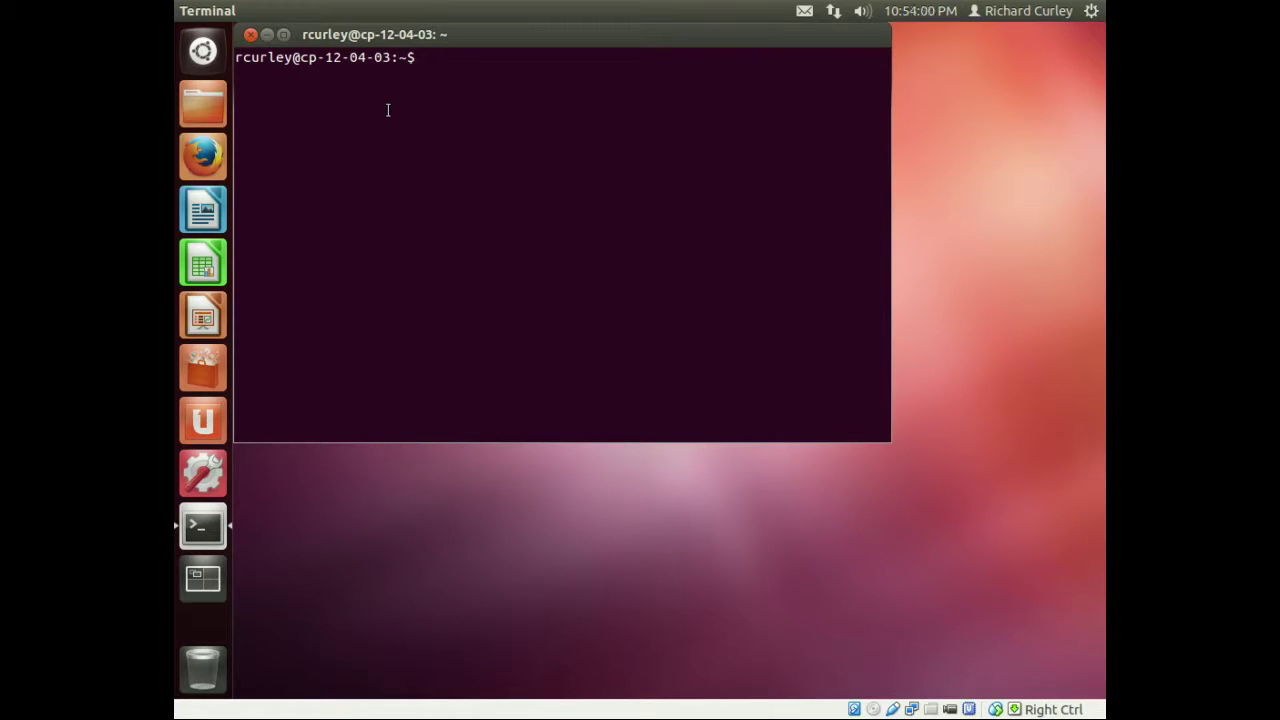
Change to the /etc/lightdm/ directory and list its files.
text(cd /etc/lightdm/)
key(Return)
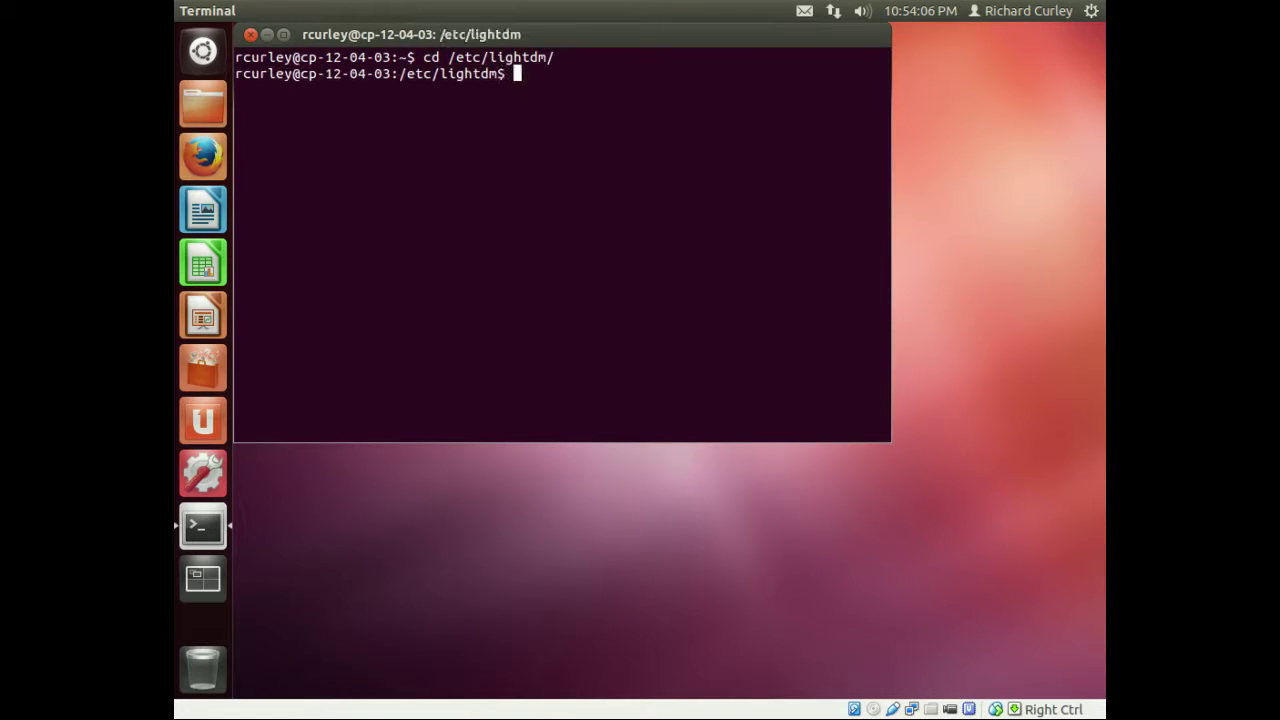
text(ls)
key(Return)
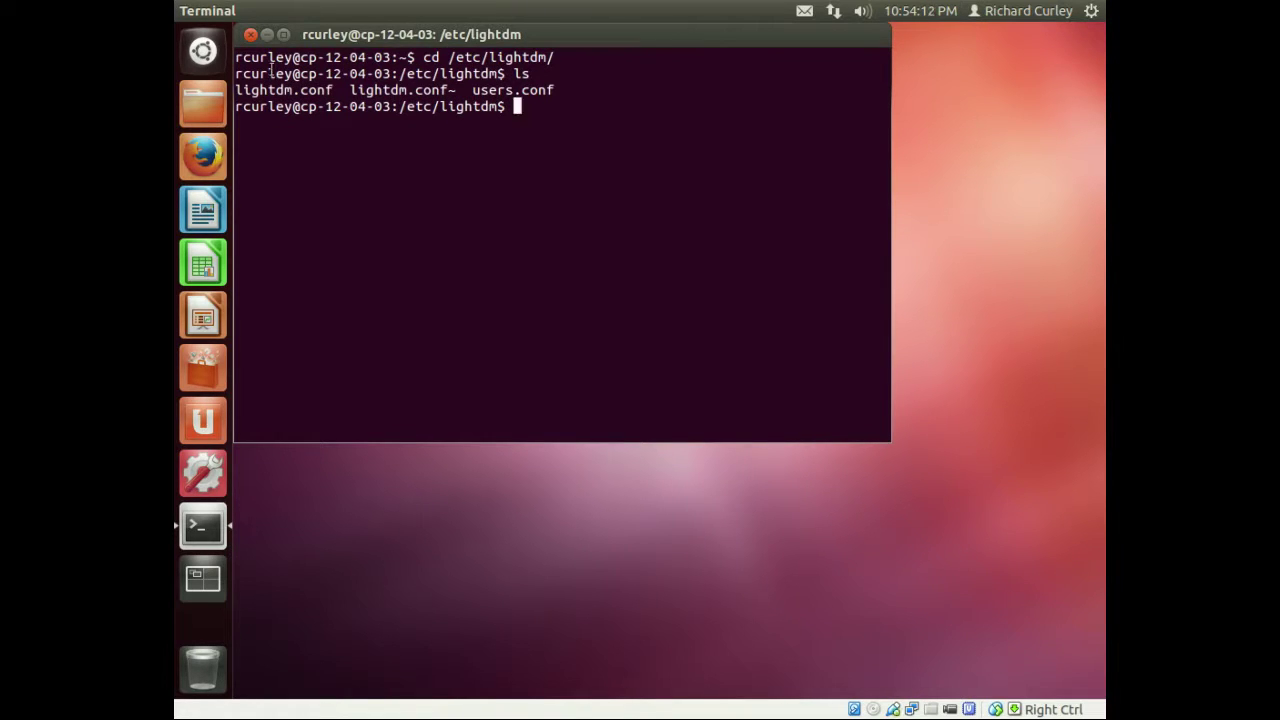
Highlight the backup file name lightdm.conf~ in the directory listing and clear the selection.
mouse_move(342, 88)
mouse_down()
mouse_move(456, 90)
mouse_move(351, 90)
mouse_up()
click(437, 92)
click(441, 90)
drag(455, 90, 351, 90)
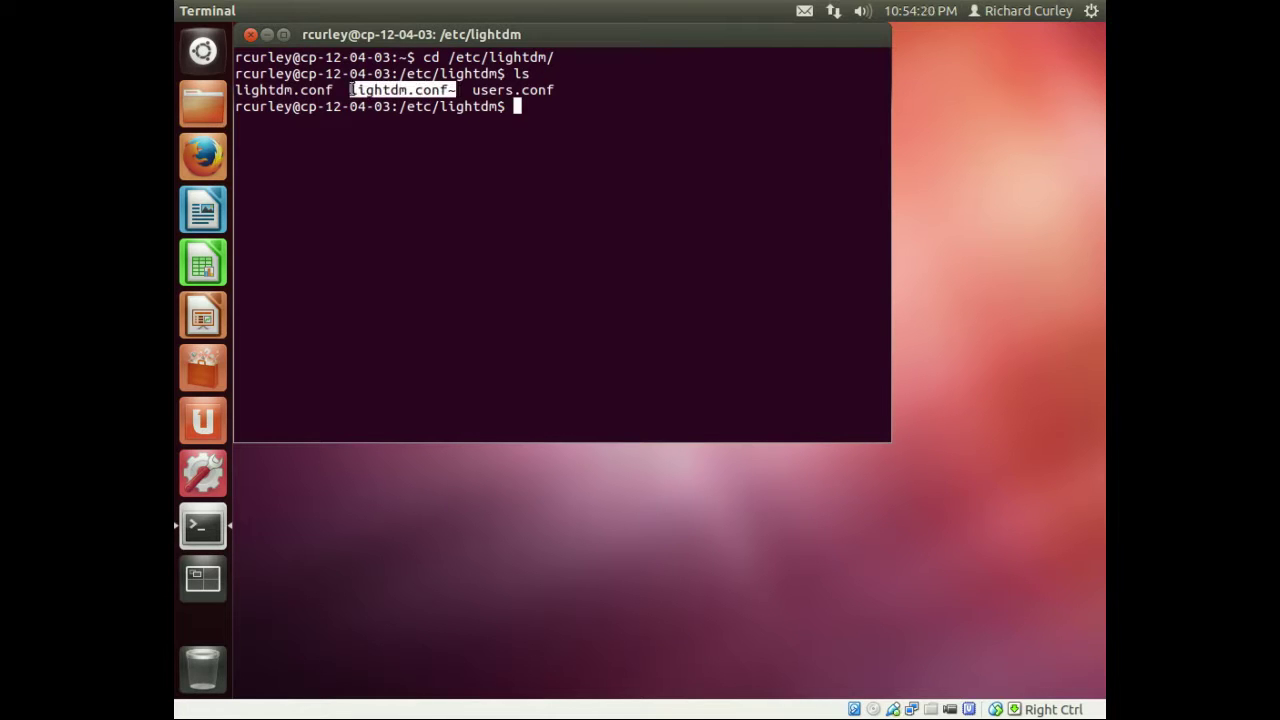
click(541, 167)
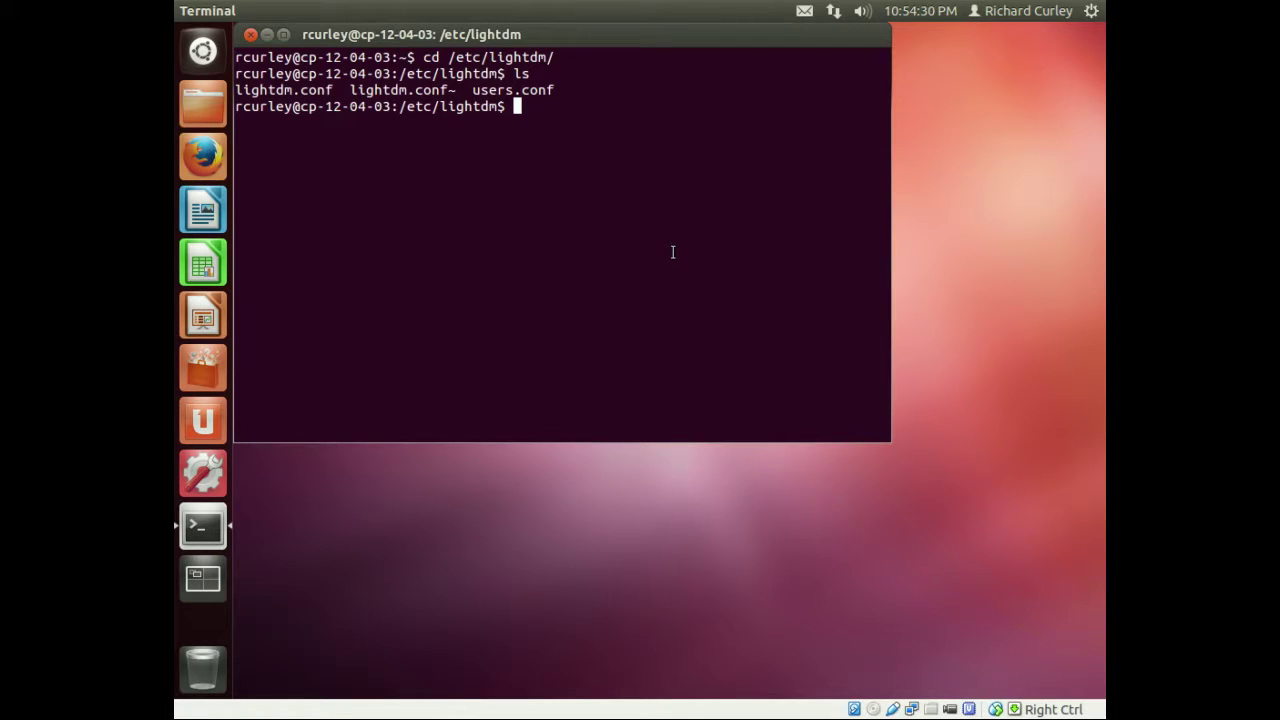
Open lightdm.conf in vi with sudo, entering the account password.
text(sudo vi ligh)
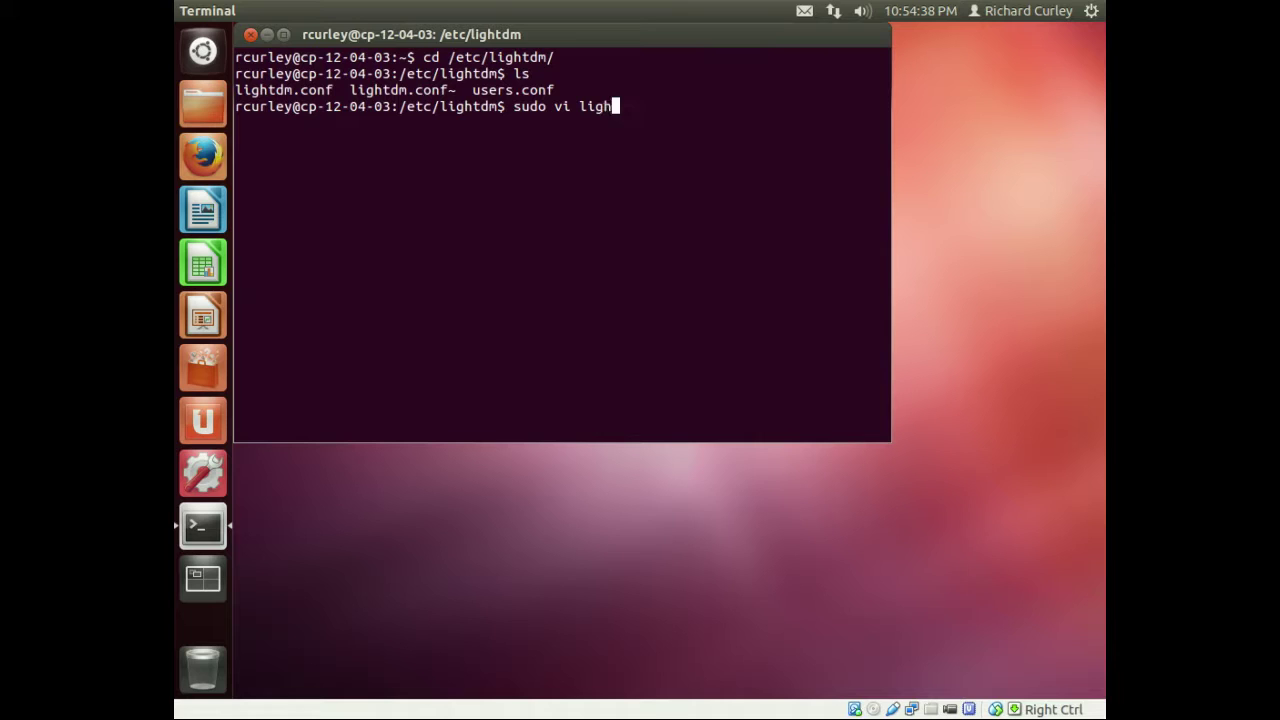
key(Tab)
key(Return)
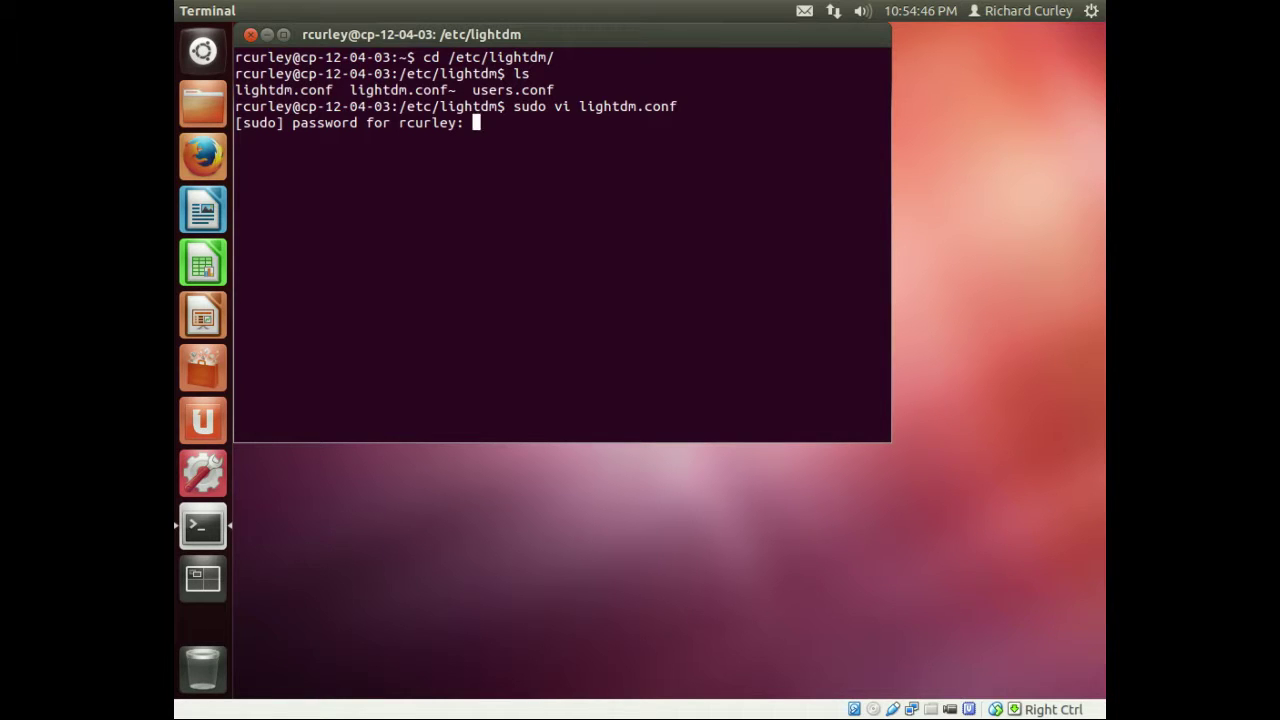
key(Return)
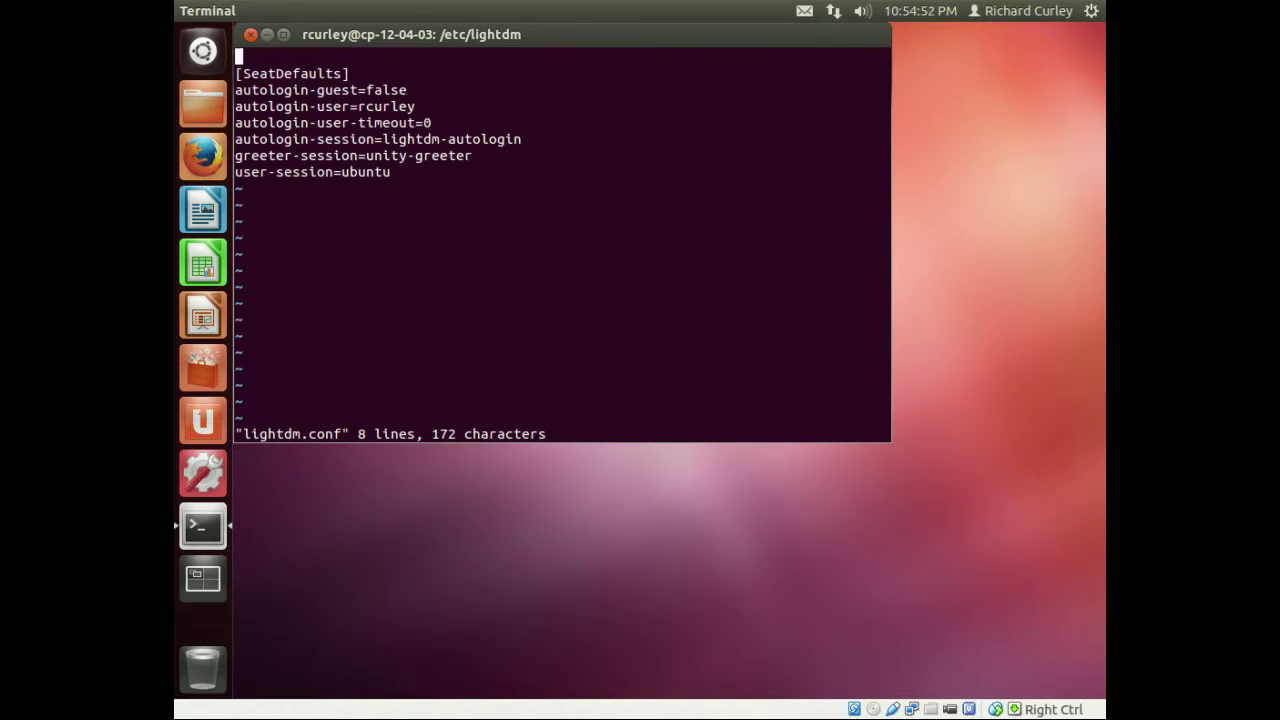
Add the line allow-guest=false below user-session=ubuntu in lightdm.conf, and save and quit vi.
click(238, 172)
key(o)
text(iallow-guest)
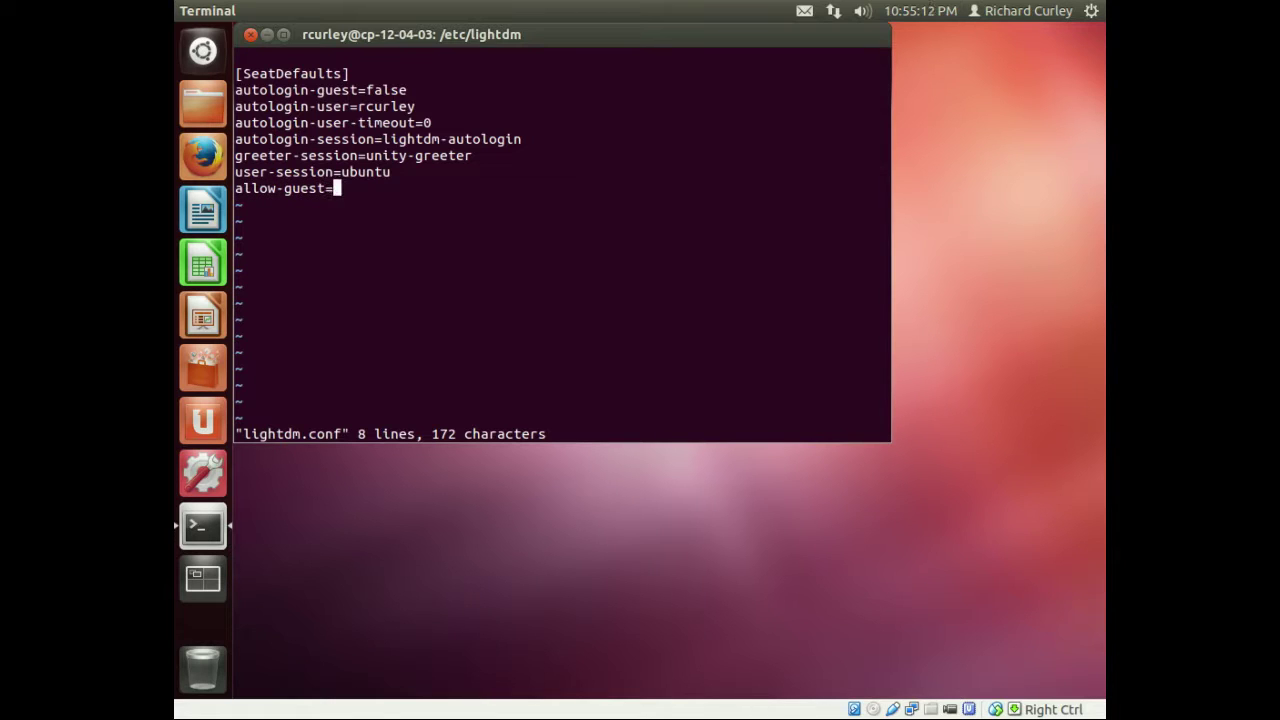
text(=false)
key(Escape)
text(:)
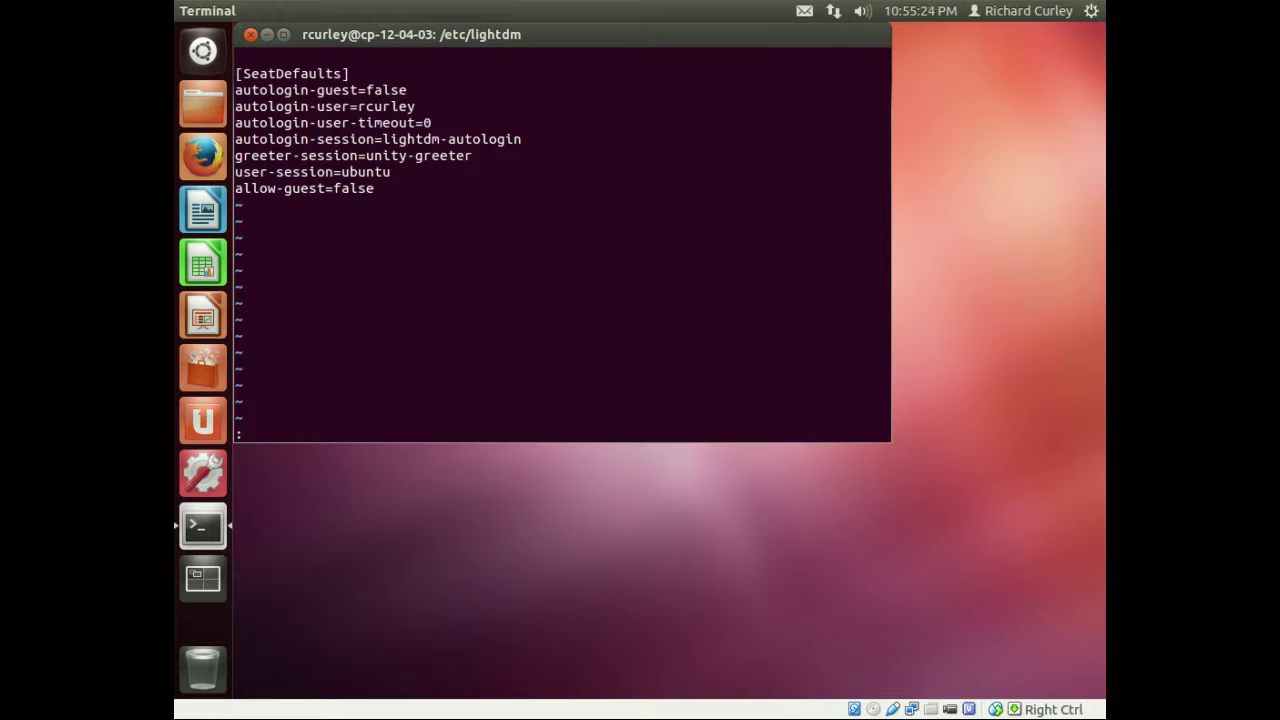
text(wq!)
key(Return)
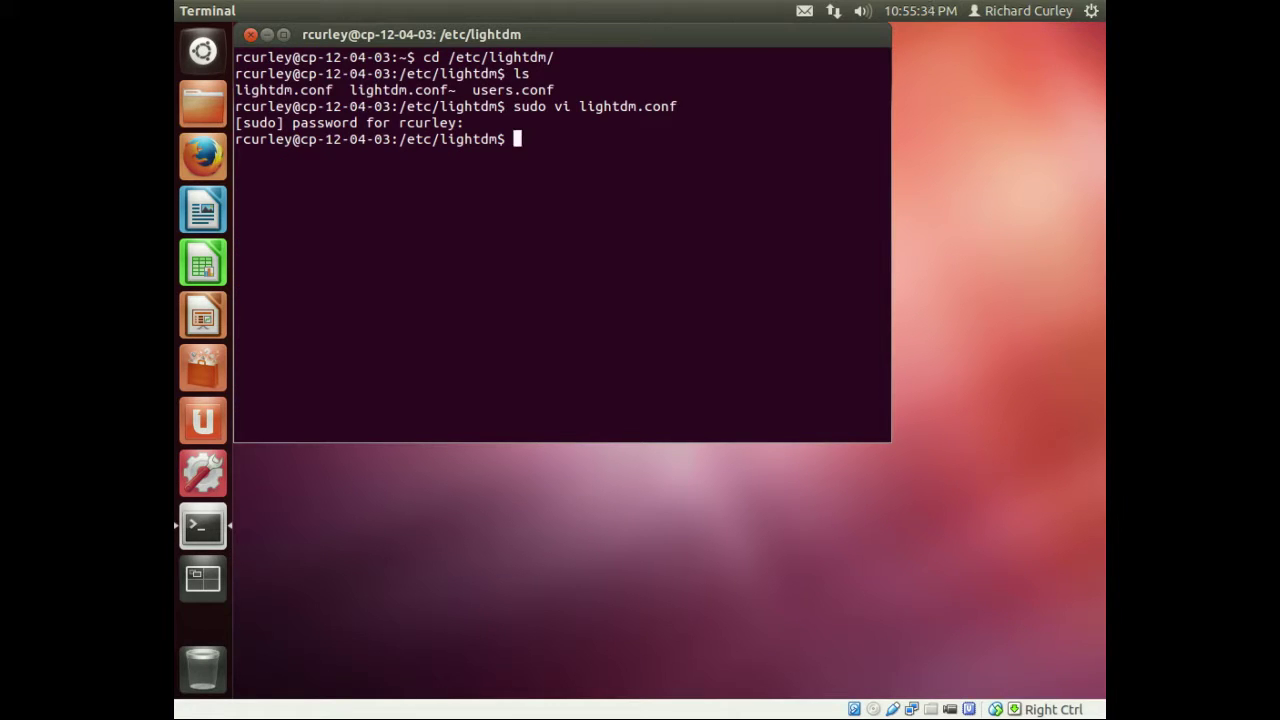
Print lightdm.conf with cat and highlight its allow-guest line.
text(cat lig)
key(Tab)
key(Return)
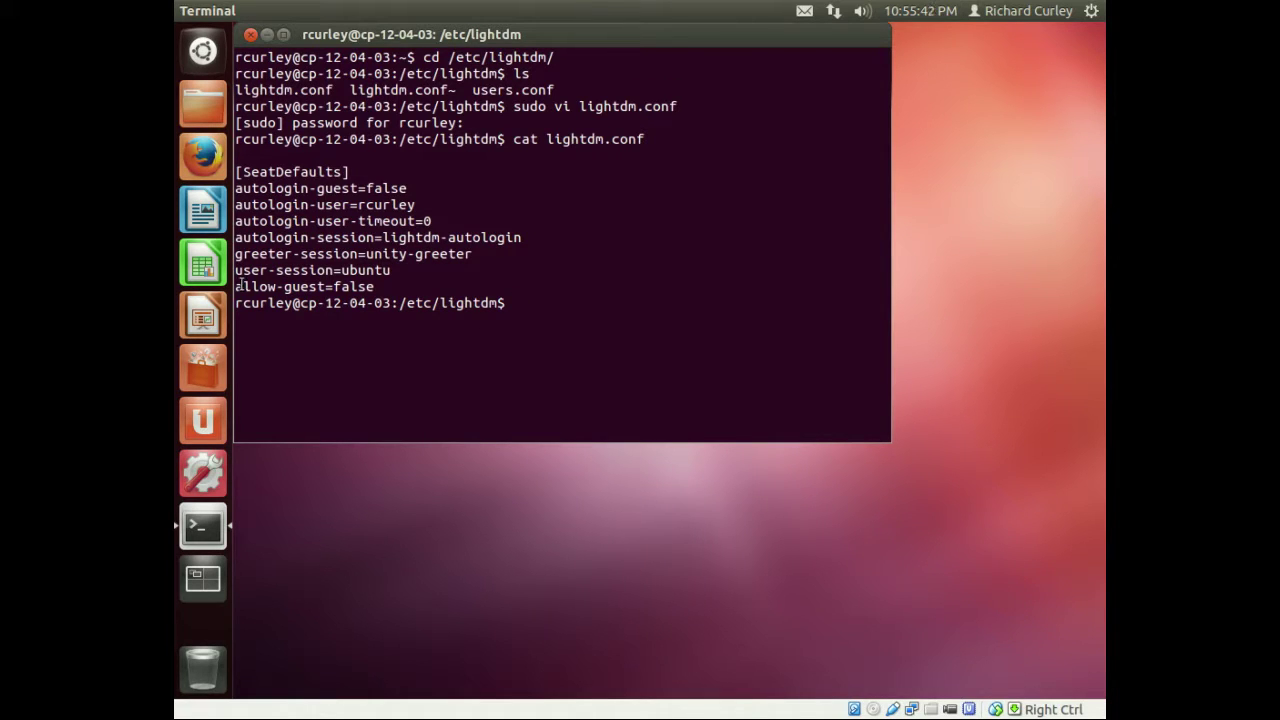
drag(236, 287, 378, 287)
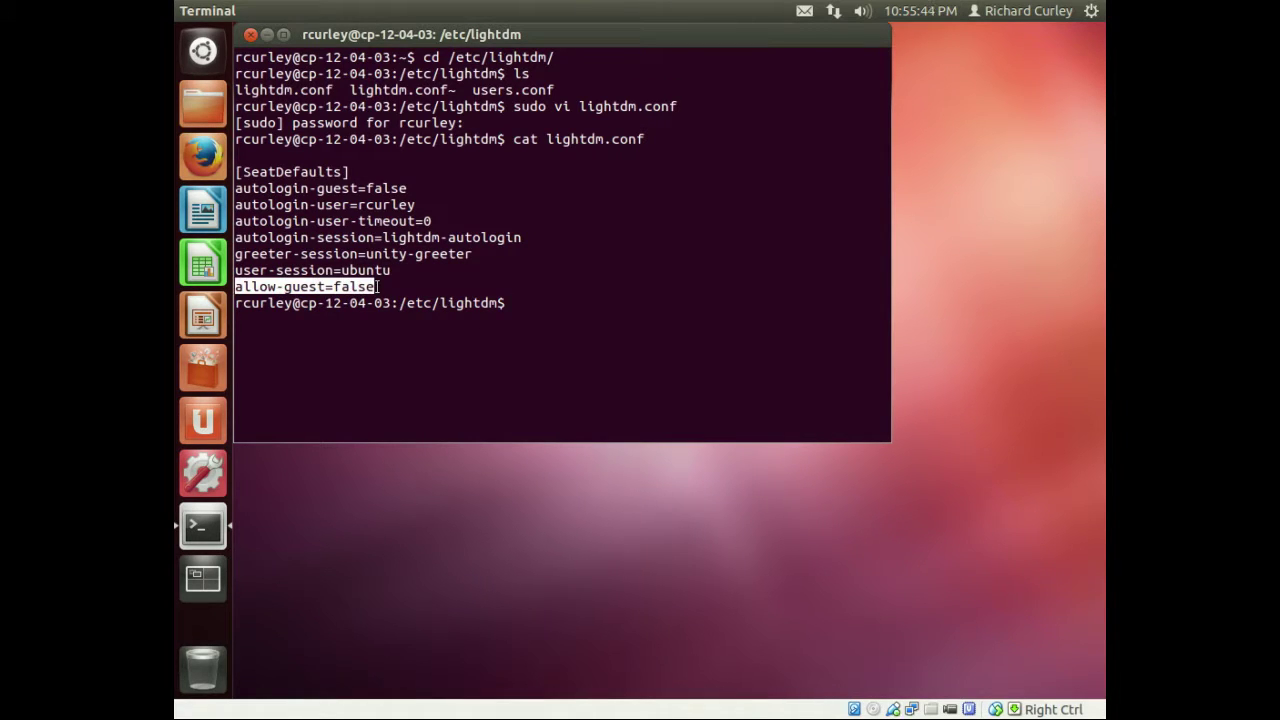
Check the account list for the guest session and restart the system with sudo reboot.
click(1006, 12)
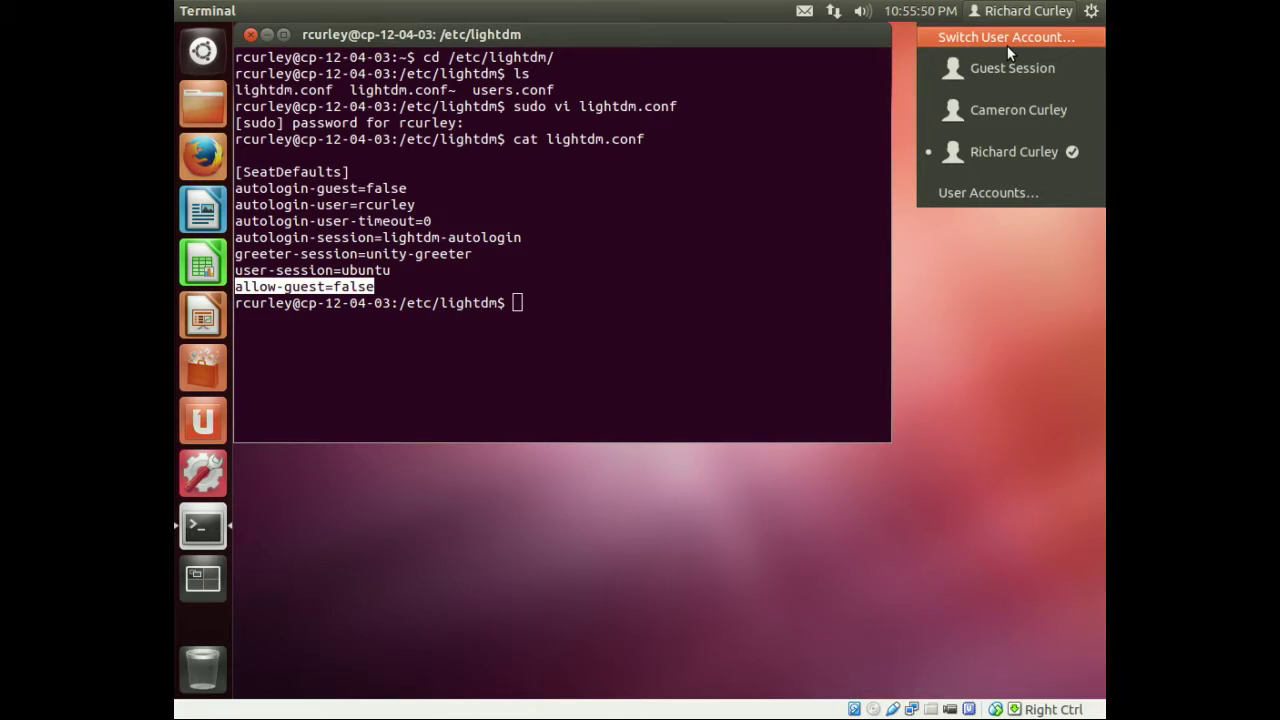
click(771, 202)
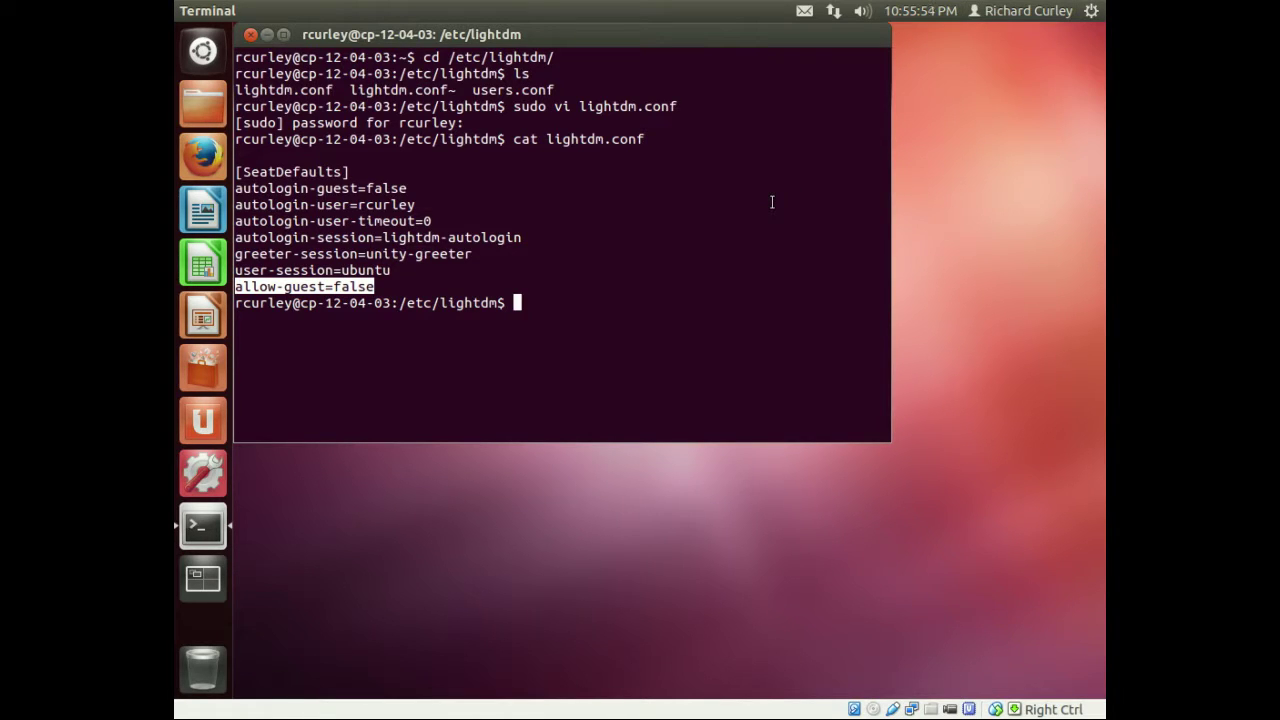
text(sudo reboot)
key(Return)
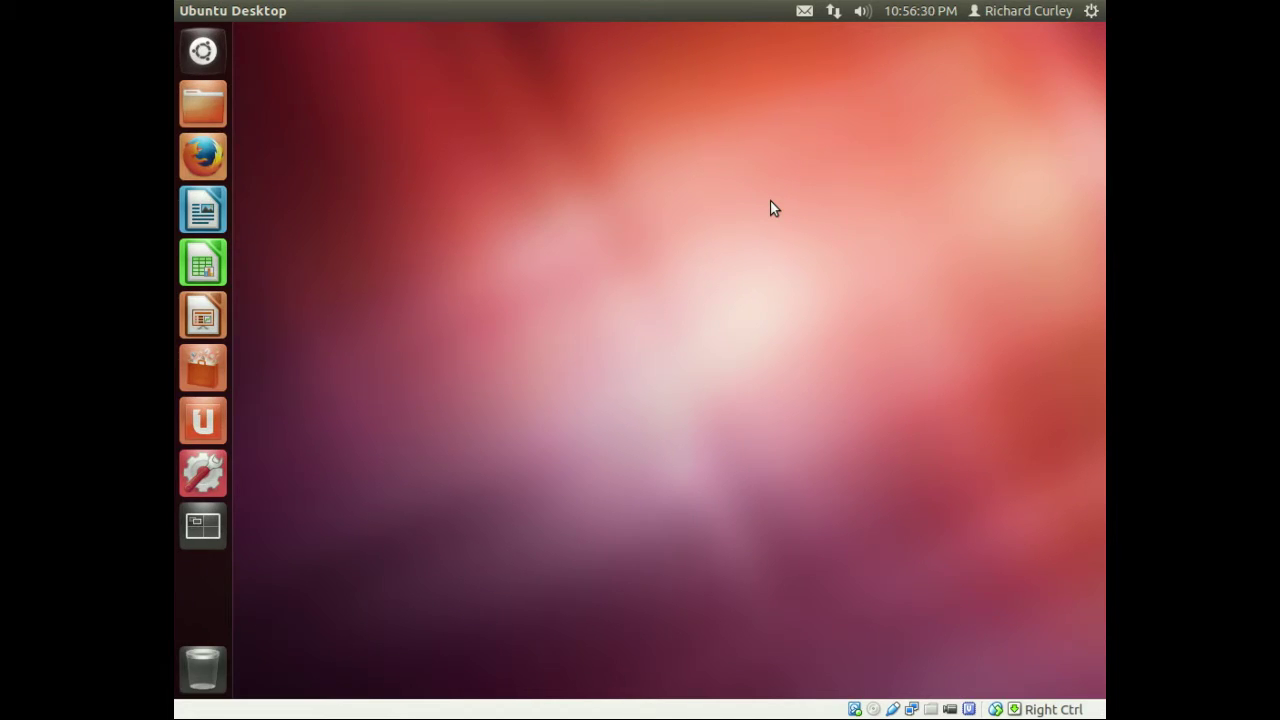
Check the account list for the guest session after the restart and open a new terminal.
click(1026, 12)
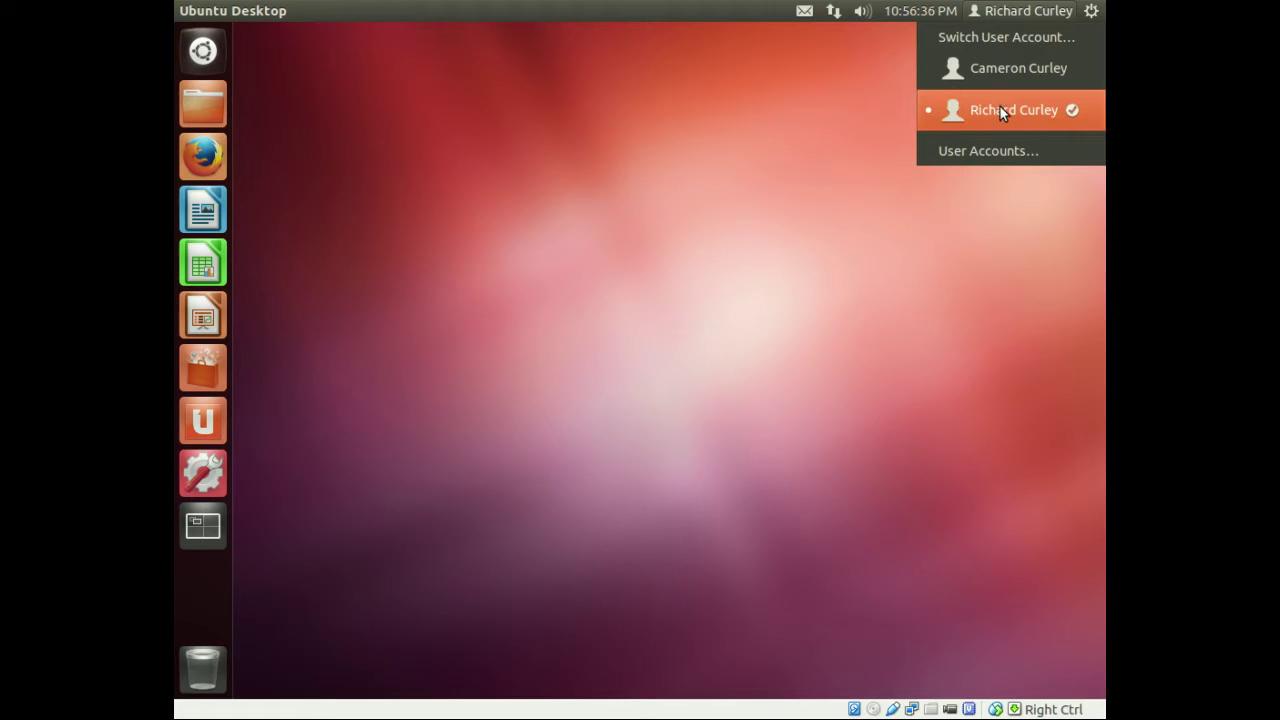
click(207, 62)
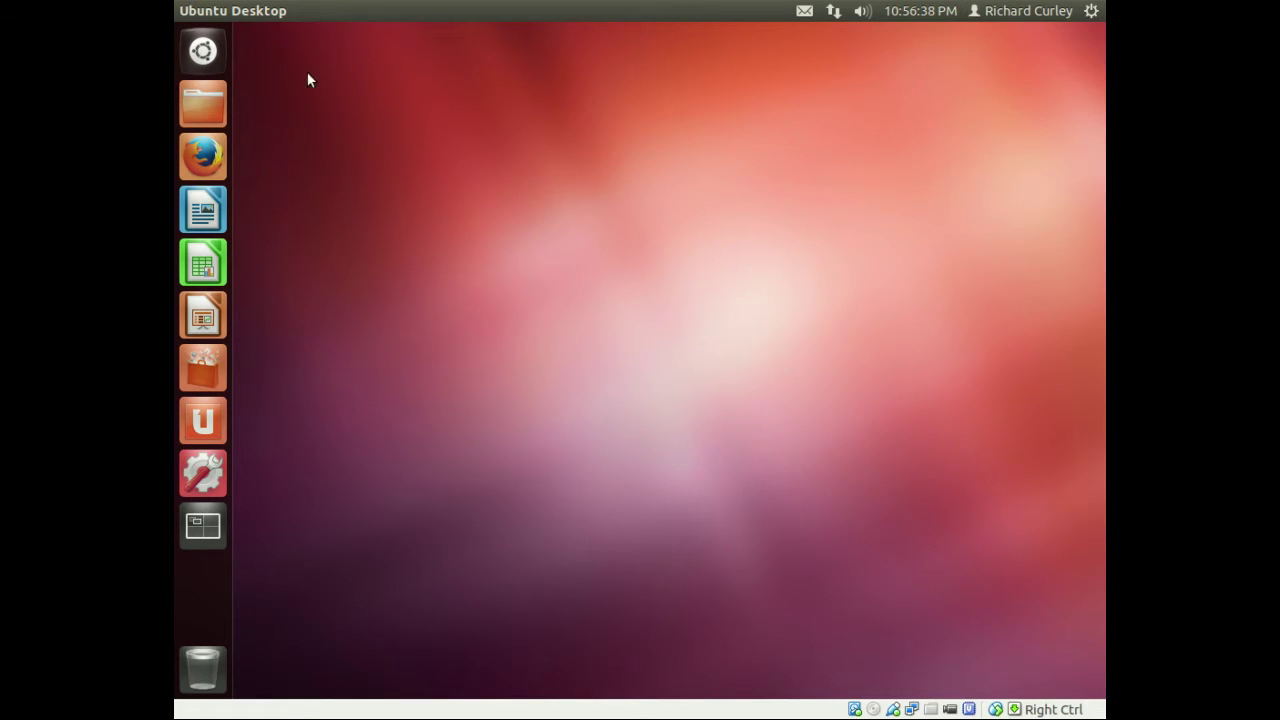
click(203, 50)
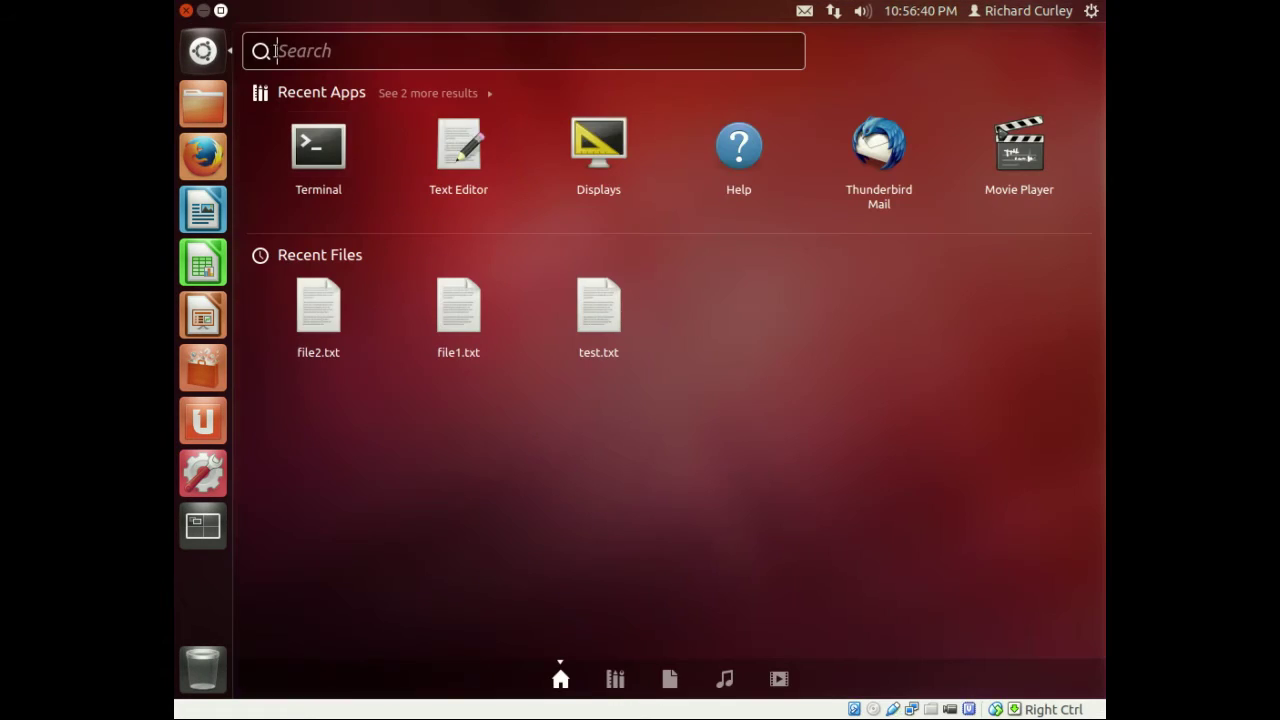
click(314, 151)
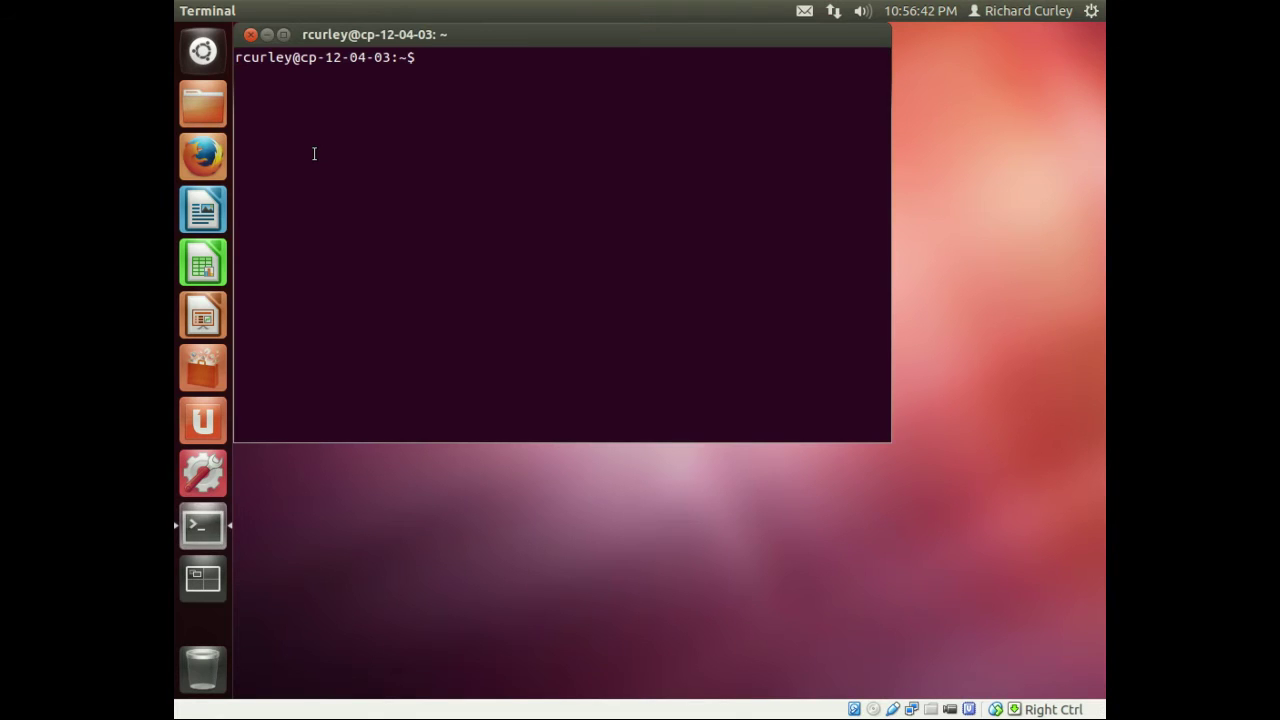
Print /etc/lightdm/lightdm.conf with cat and highlight the allow-guest setting.
text(cat /etc/l)
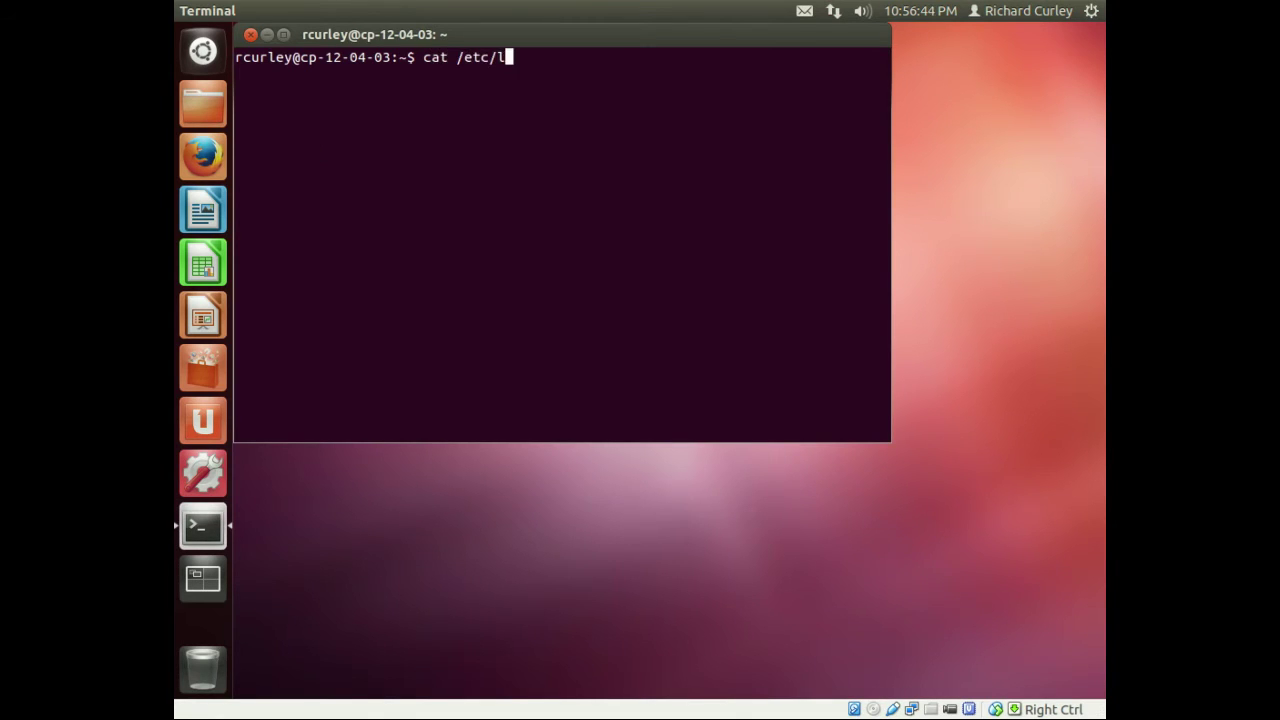
text(ightdm/ligh)
key(Tab)
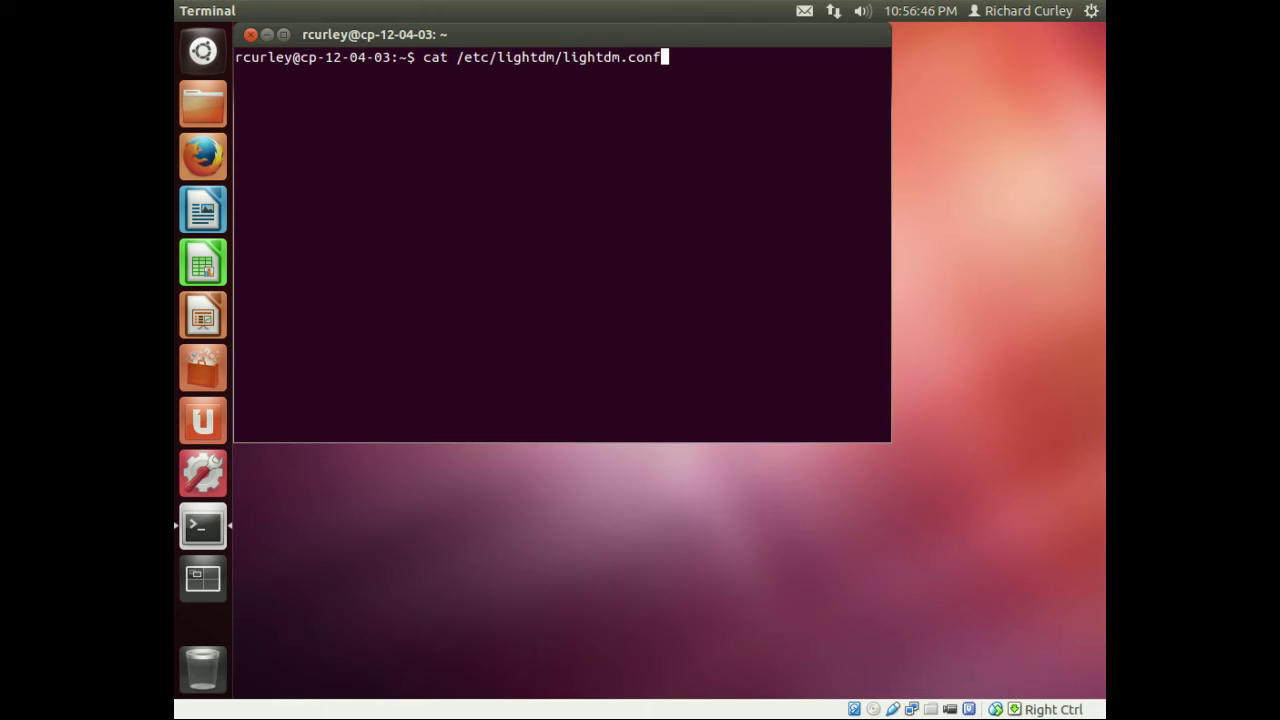
key(Return)
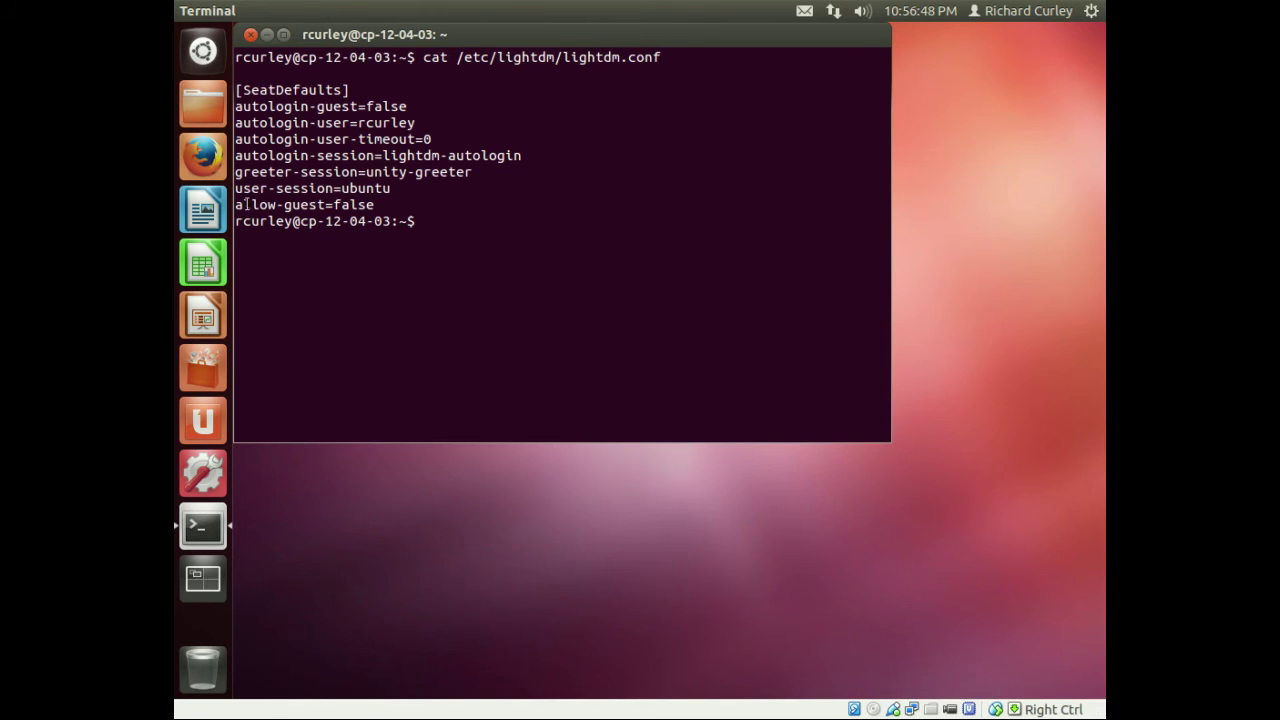
drag(234, 200, 379, 204)
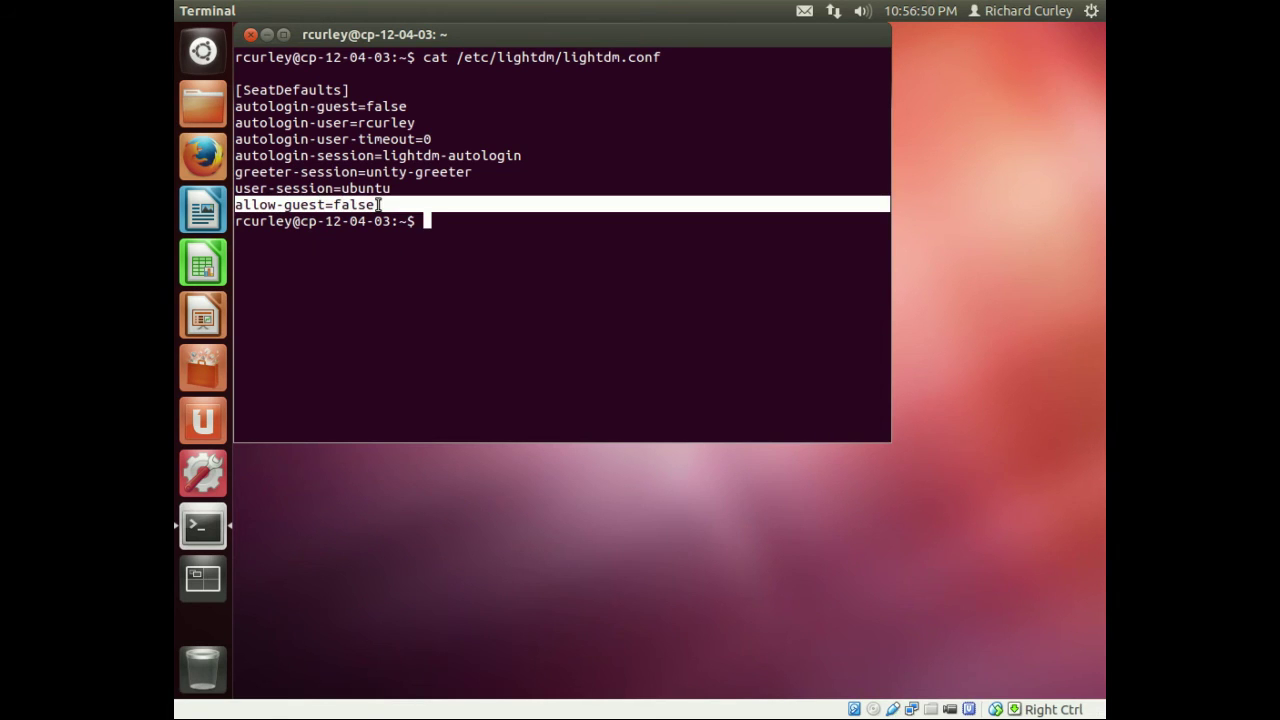